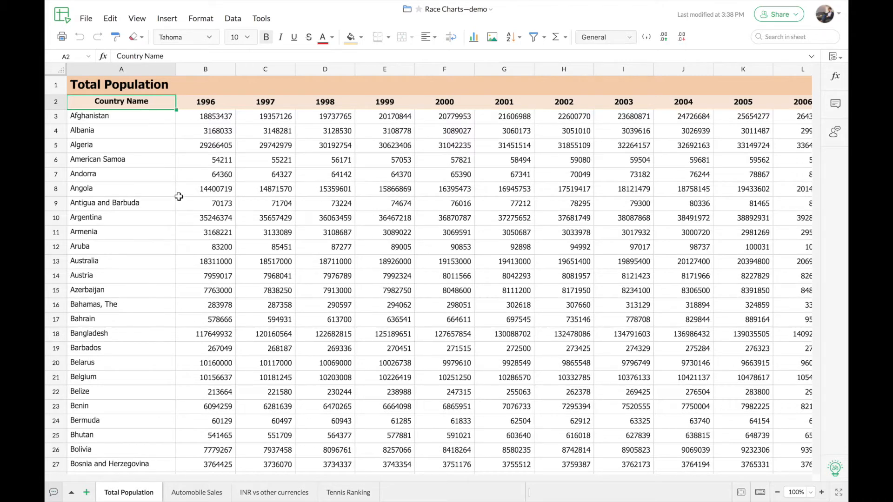
- Insert a race chart from the total population table, range A2:X219, and play its animation
{"action": "scroll", "coordinate": [178, 196], "scroll_direction": "down", "scroll_amount": 9}
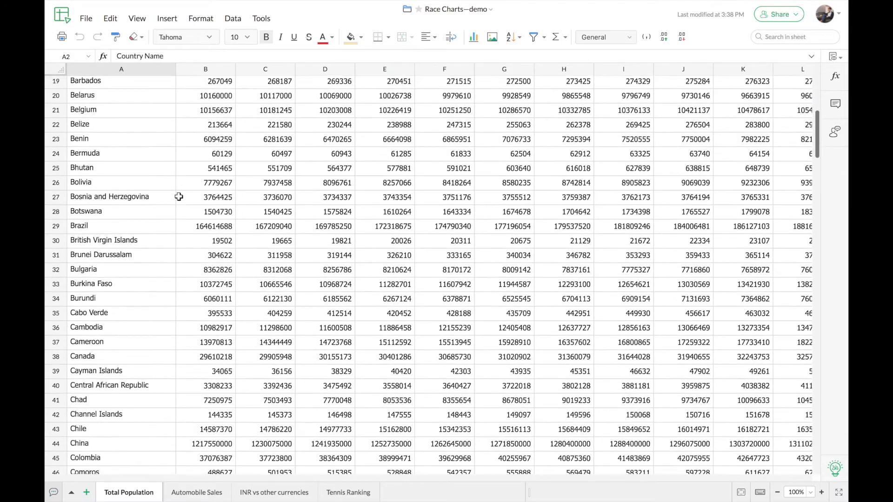
{"action": "scroll", "coordinate": [235, 194], "scroll_direction": "down", "scroll_amount": 3}
{"action": "scroll", "coordinate": [235, 194], "scroll_direction": "up", "scroll_amount": 12}
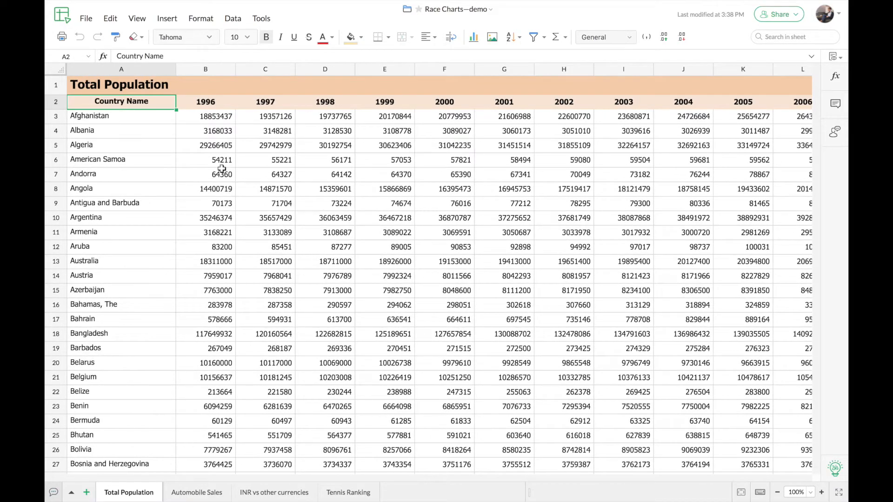
{"action": "scroll", "coordinate": [227, 135], "scroll_direction": "right", "scroll_amount": 10}
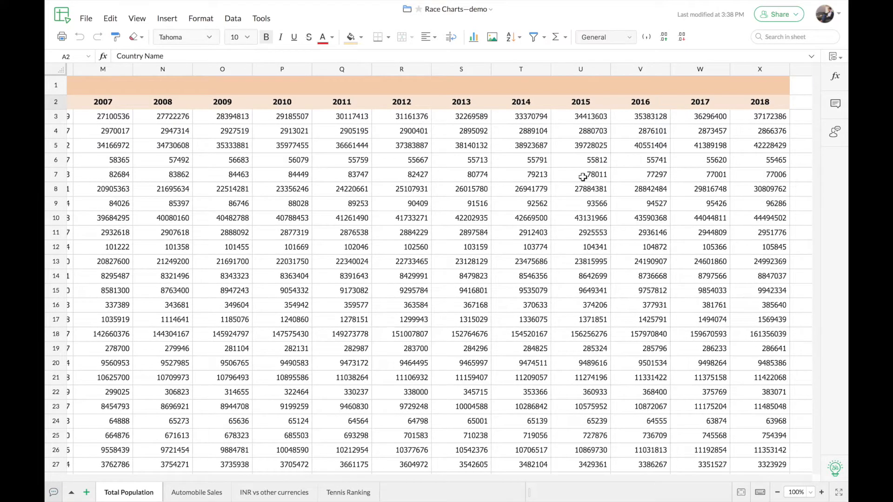
{"action": "scroll", "coordinate": [582, 176], "scroll_direction": "left", "scroll_amount": 10}
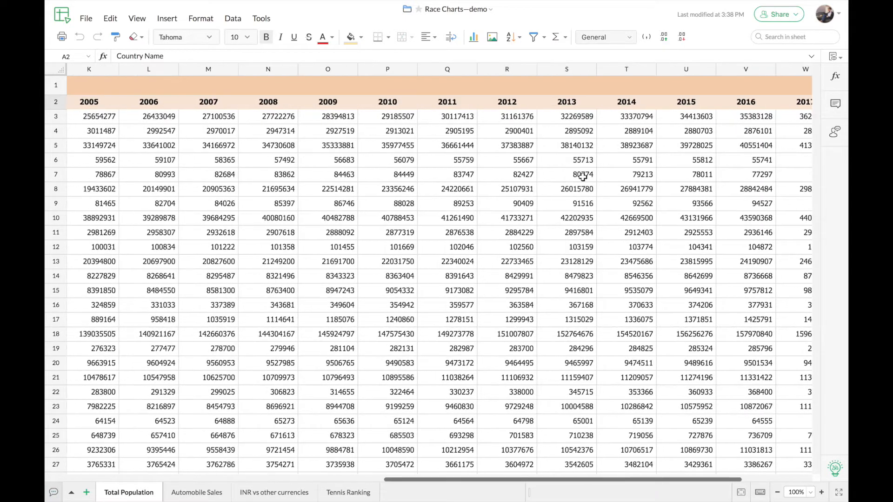
{"action": "scroll", "coordinate": [374, 182], "scroll_direction": "left", "scroll_amount": 3}
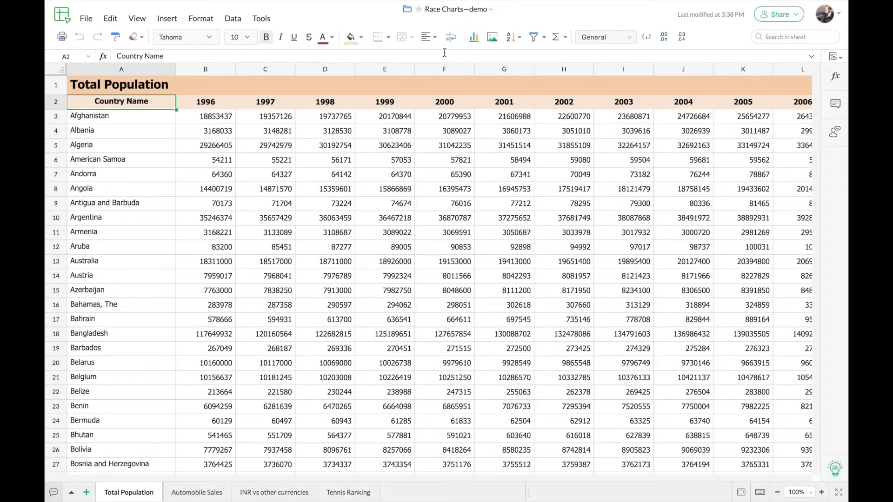
{"action": "left_click", "coordinate": [474, 42]}
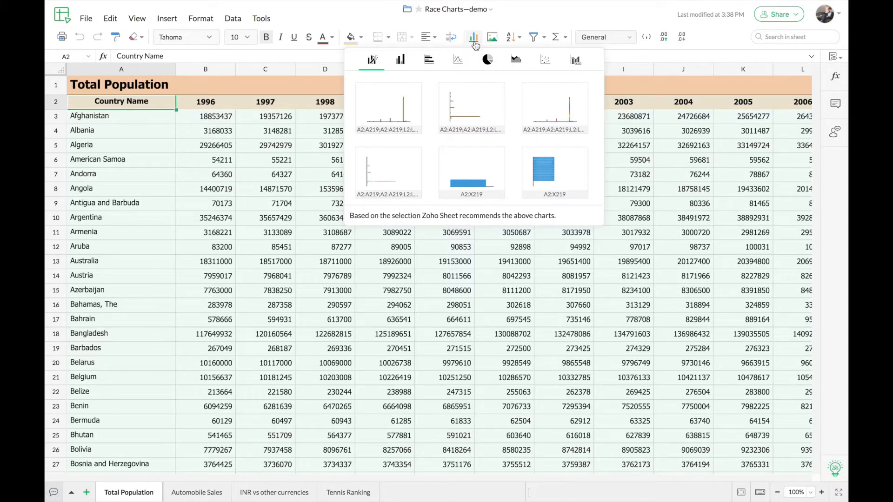
{"action": "left_click", "coordinate": [429, 67]}
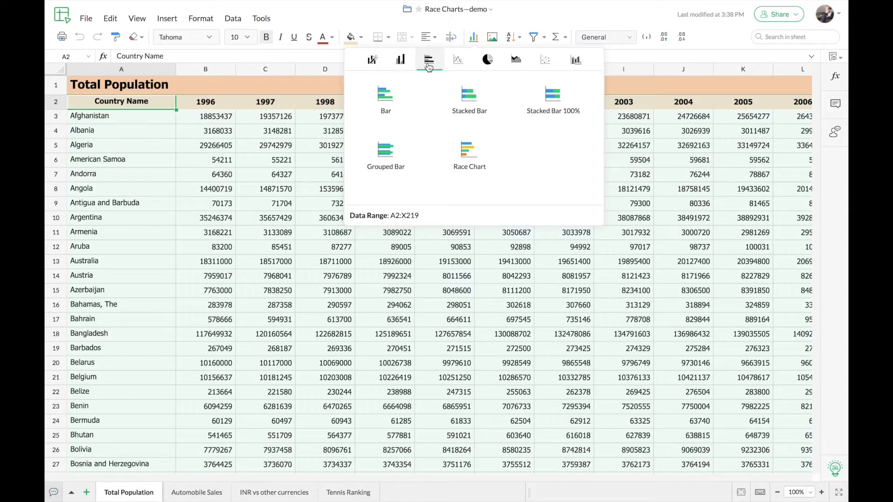
{"action": "left_click", "coordinate": [449, 153]}
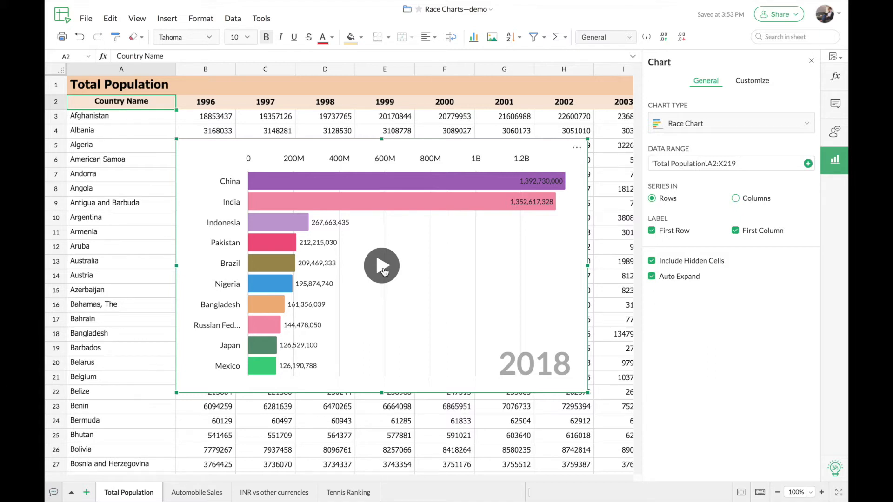
{"action": "left_click", "coordinate": [382, 269]}
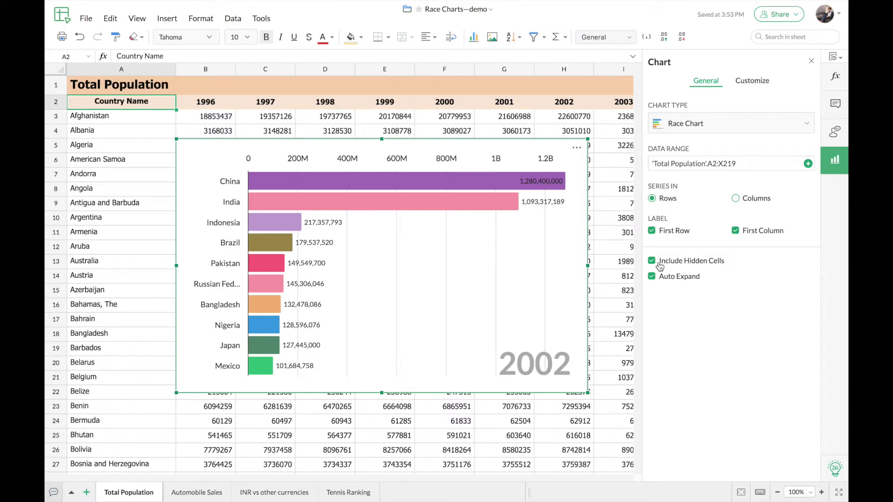
- Title the race chart "Total Population" and align the title left
{"action": "left_click", "coordinate": [751, 82]}
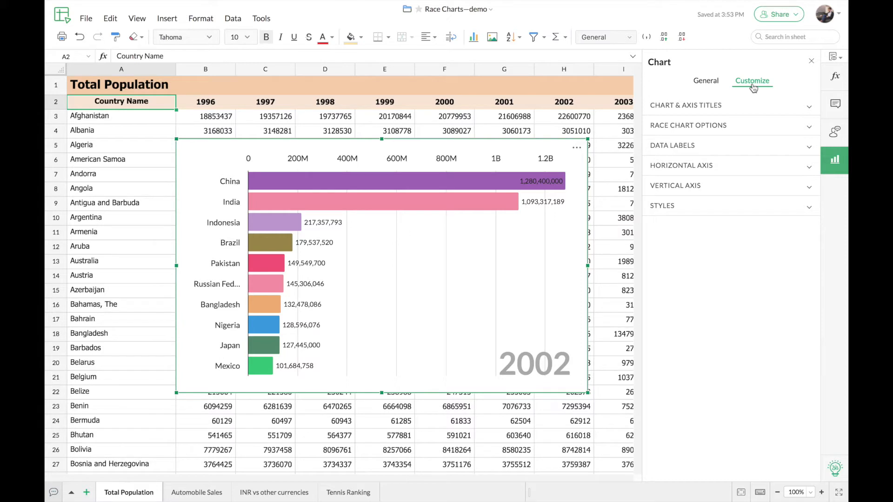
{"action": "left_click", "coordinate": [714, 107]}
{"action": "type", "text": "Total "}
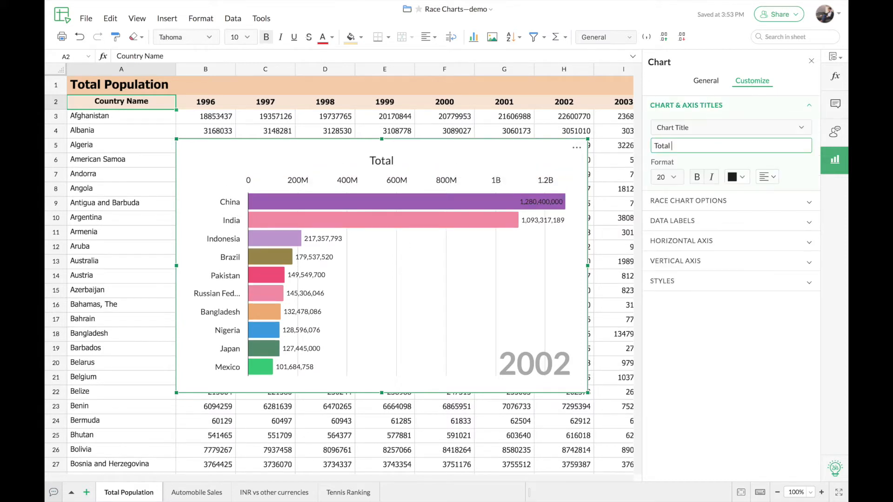
{"action": "type", "text": "Population"}
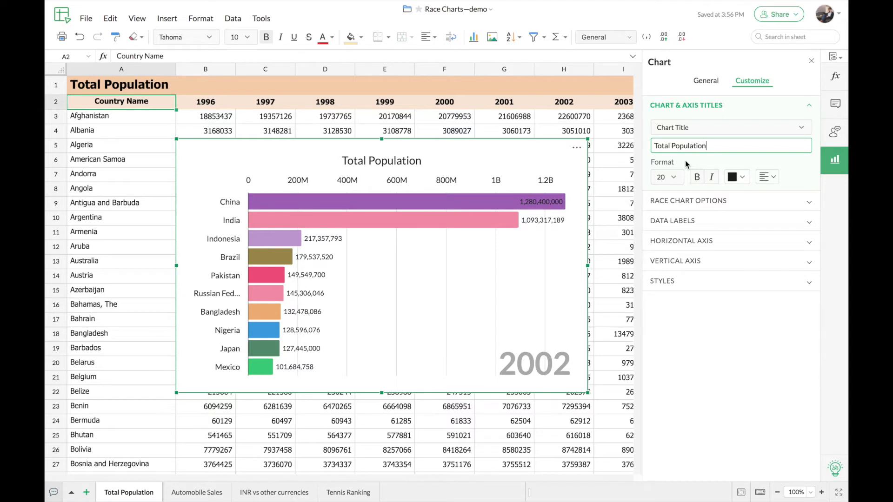
{"action": "left_click", "coordinate": [774, 179]}
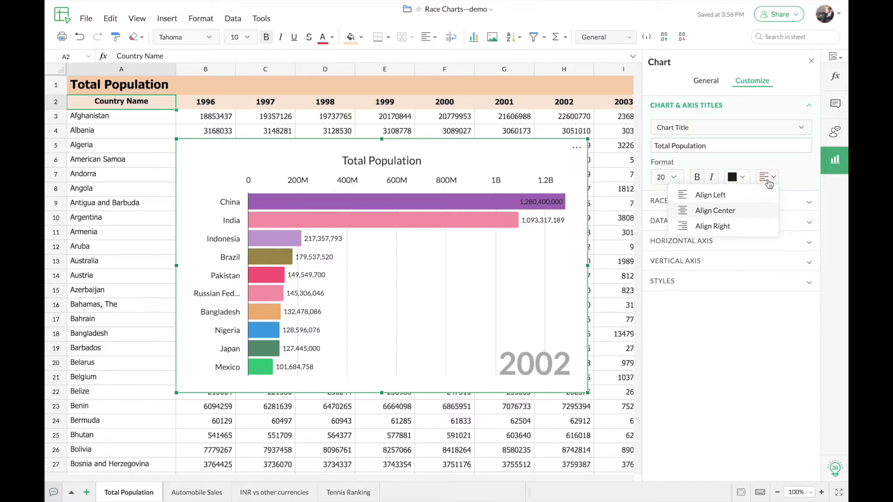
{"action": "left_click", "coordinate": [731, 199]}
- Add the chart subtitle "Top 10 Countries"
{"action": "left_click", "coordinate": [708, 135]}
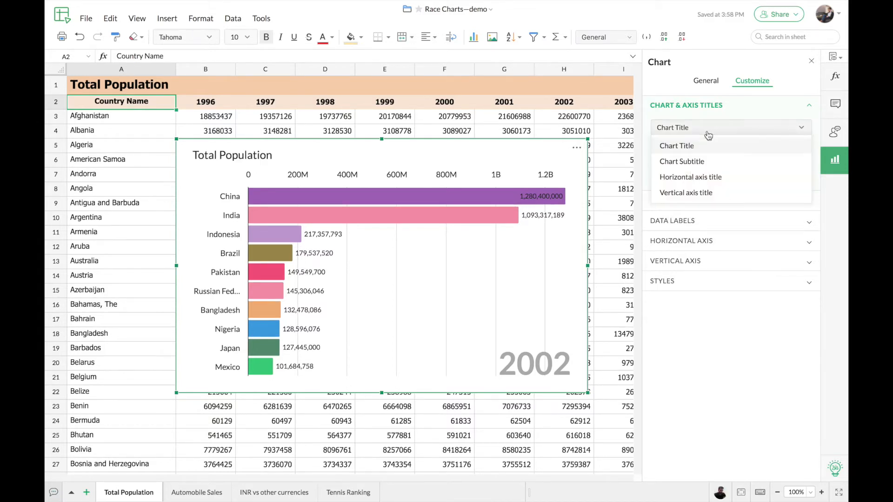
{"action": "left_click", "coordinate": [709, 159]}
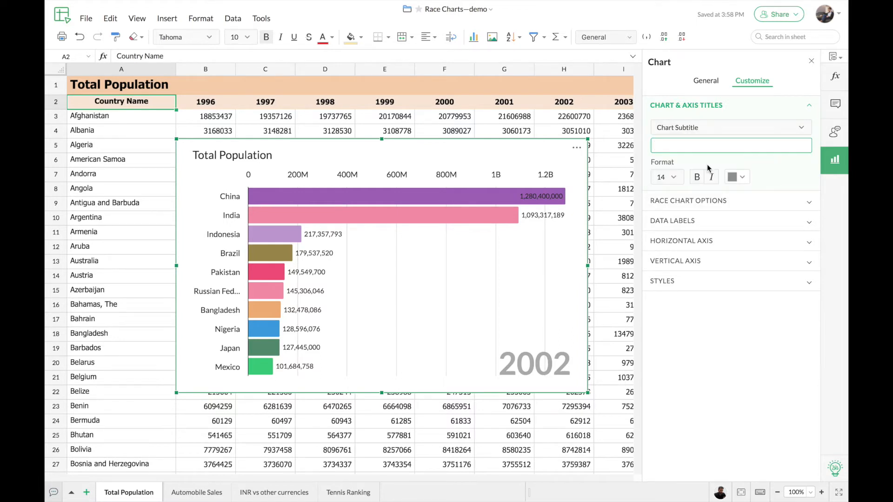
{"action": "type", "text": "Top 10 Countries"}
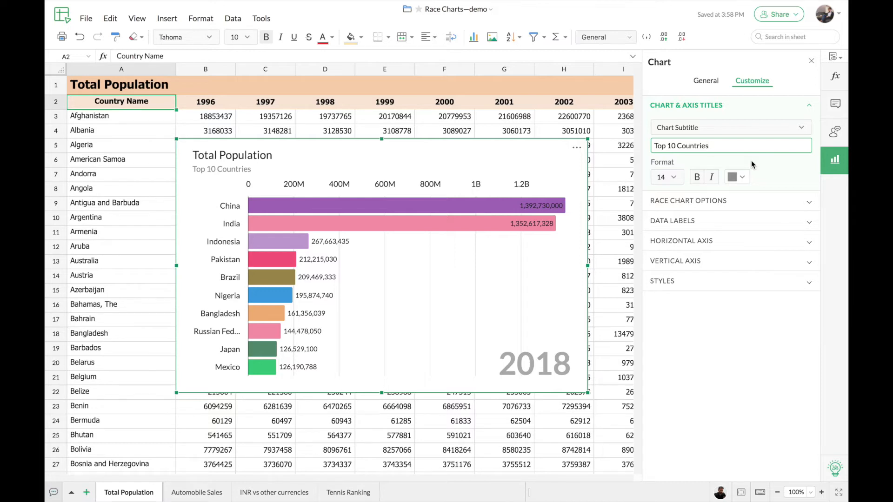
- In the race chart options, set the animation duration to 0.30 s
{"action": "left_click", "coordinate": [741, 205]}
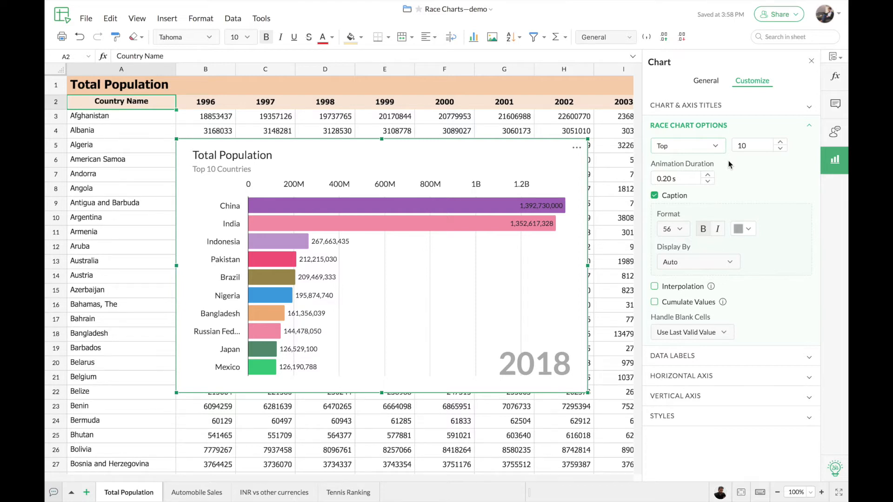
{"action": "left_click", "coordinate": [716, 148]}
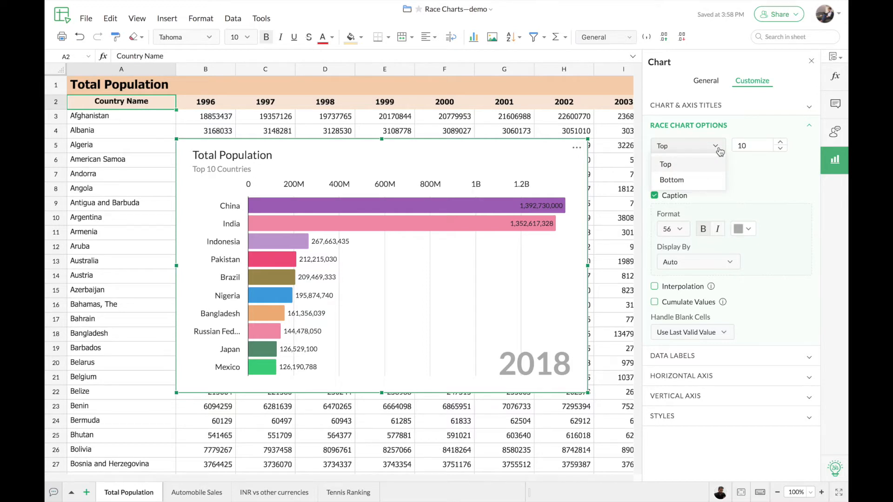
{"action": "left_click", "coordinate": [720, 152]}
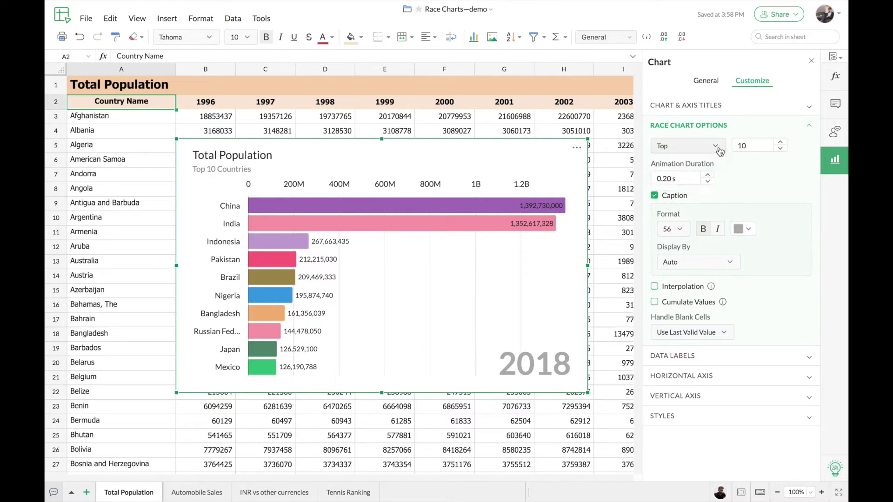
{"action": "left_click", "coordinate": [750, 144]}
{"action": "left_click", "coordinate": [748, 157]}
{"action": "left_click", "coordinate": [707, 177]}
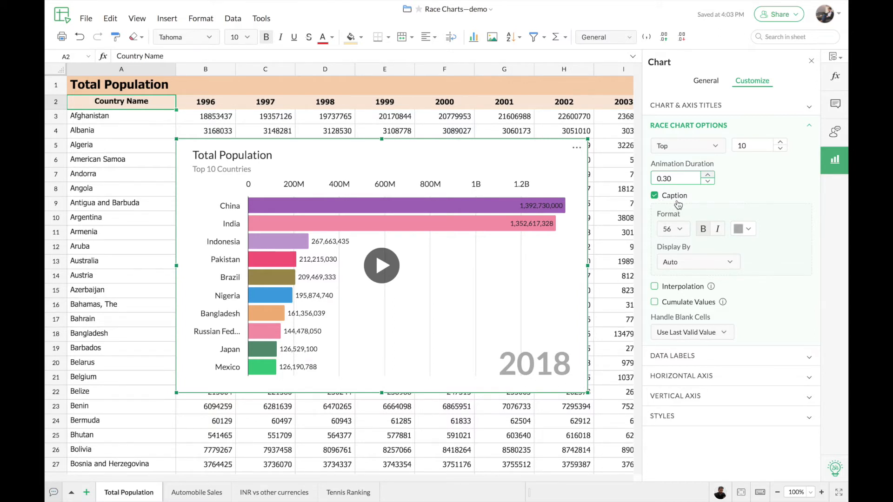
- Turn the race chart's caption off and back on, and look through its display-by choices
{"action": "left_click", "coordinate": [654, 197]}
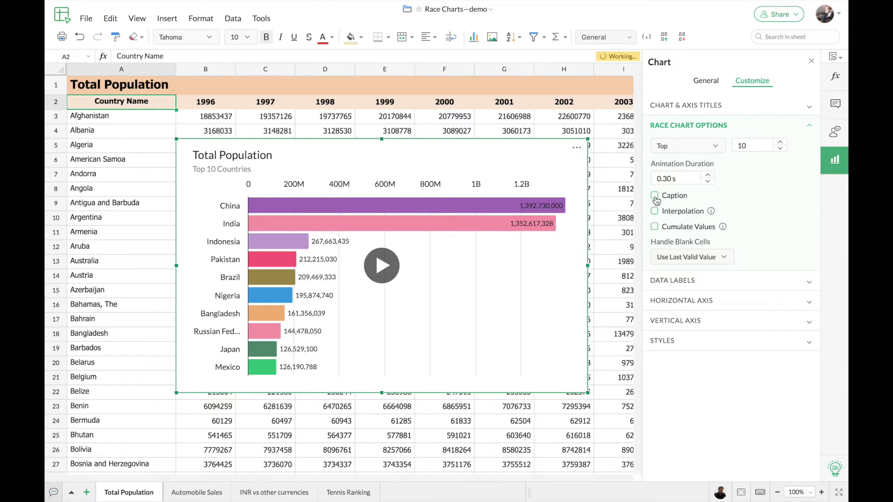
{"action": "left_click", "coordinate": [655, 196]}
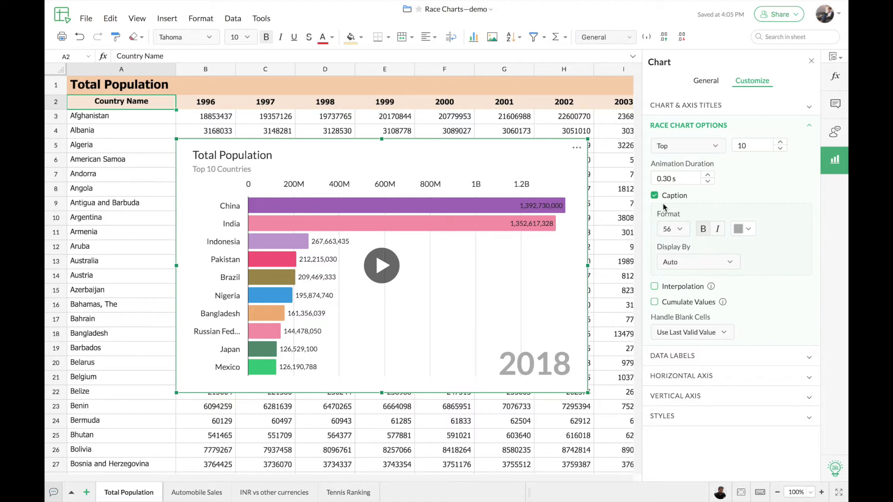
{"action": "left_click", "coordinate": [732, 263]}
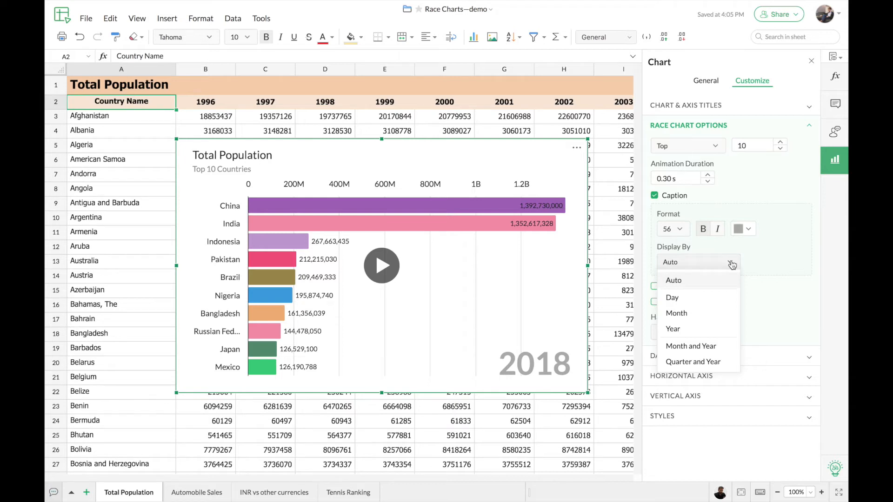
{"action": "left_click", "coordinate": [732, 263]}
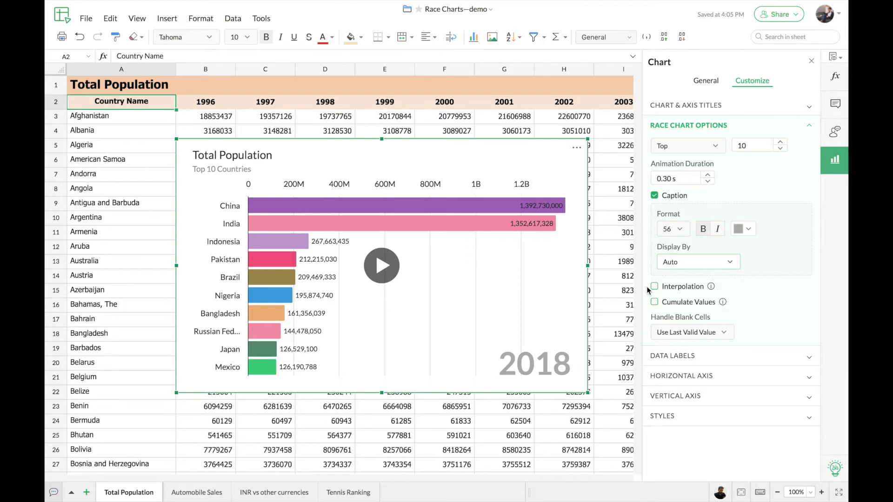
- Enable interpolation for the race chart, play it, and handle blank cells with Use Last Valid Value
{"action": "left_click", "coordinate": [382, 267]}
{"action": "left_click", "coordinate": [651, 288]}
{"action": "left_click", "coordinate": [381, 268]}
{"action": "left_click", "coordinate": [723, 332]}
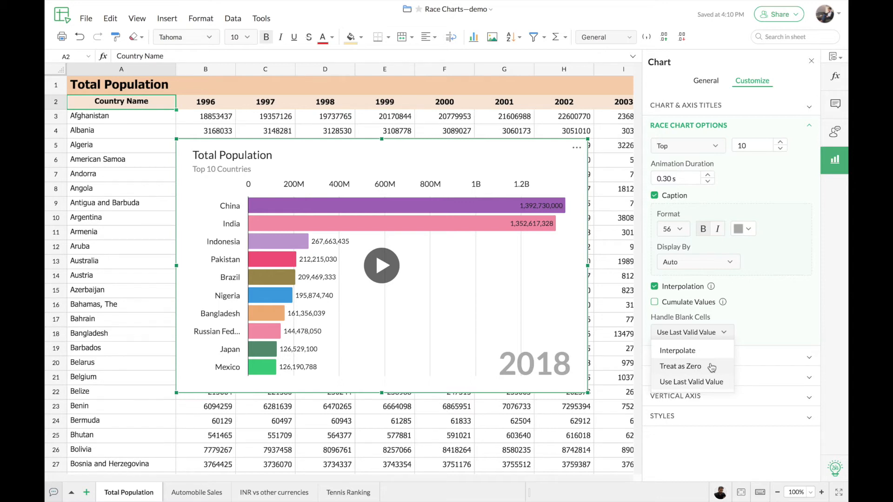
{"action": "left_click", "coordinate": [728, 382]}
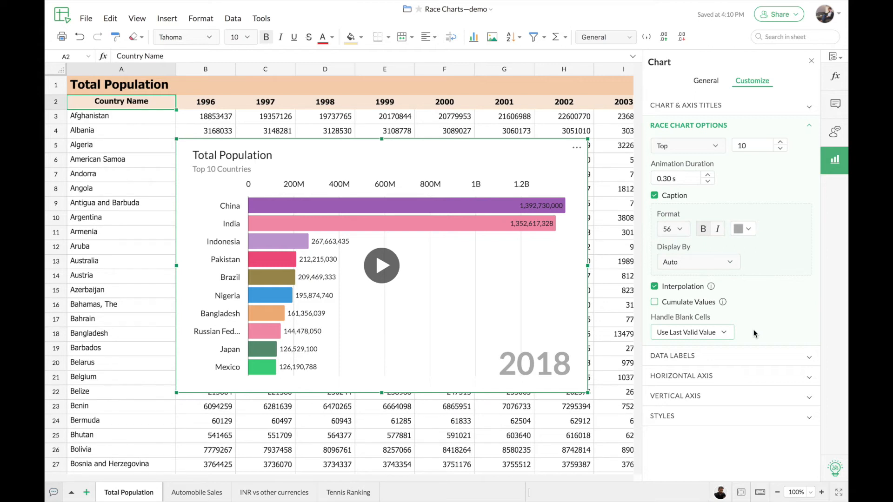
- On the Automobile Sales sheet, insert a race chart from the sales table starting at the Country header
{"action": "left_click", "coordinate": [503, 164]}
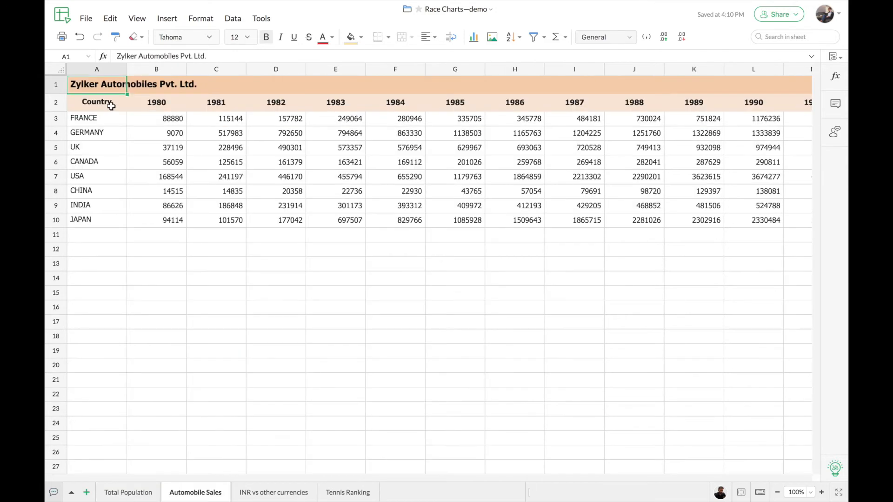
{"action": "left_click", "coordinate": [111, 106]}
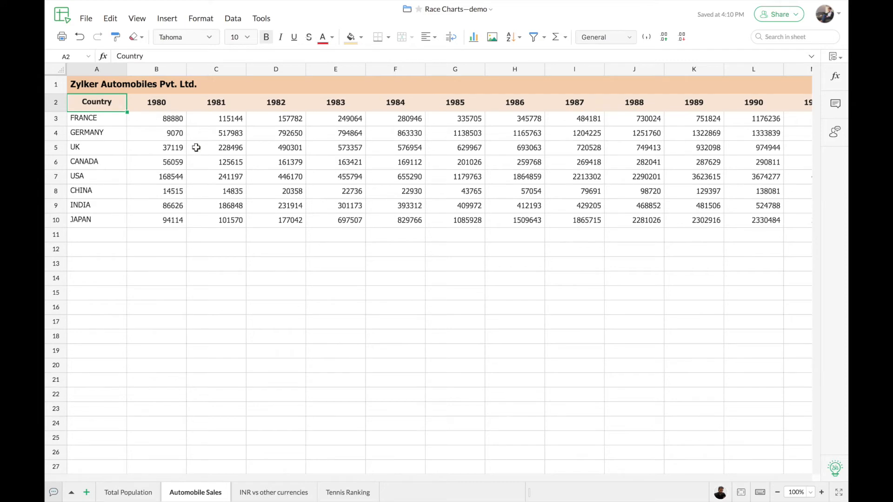
{"action": "scroll", "coordinate": [199, 150], "scroll_direction": "right", "scroll_amount": 5}
{"action": "scroll", "coordinate": [199, 150], "scroll_direction": "right", "scroll_amount": 3}
{"action": "left_click", "coordinate": [473, 43]}
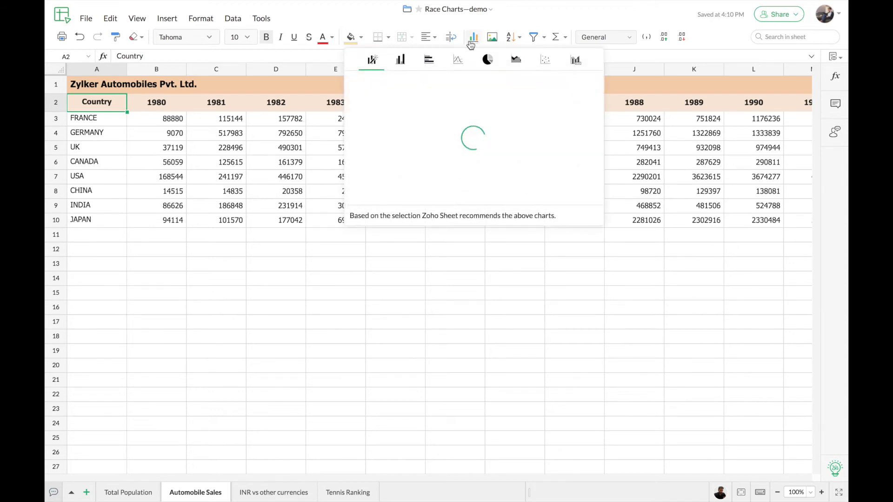
{"action": "left_click", "coordinate": [434, 61]}
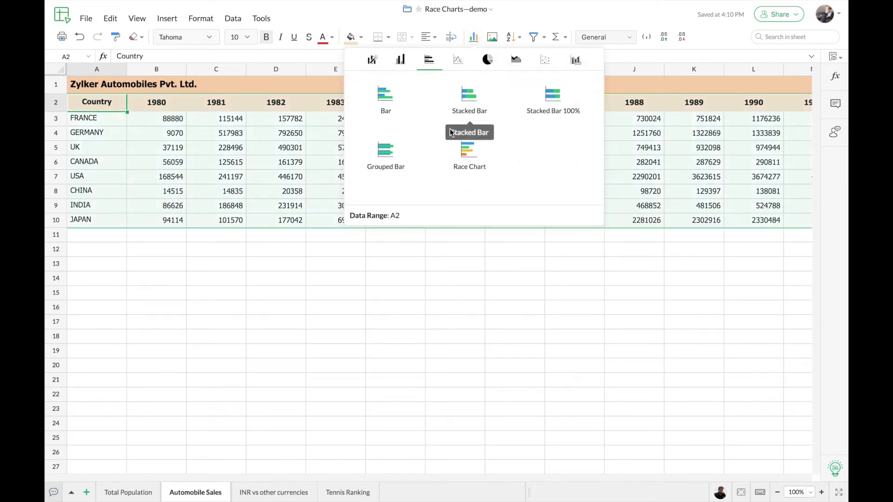
{"action": "left_click", "coordinate": [451, 153]}
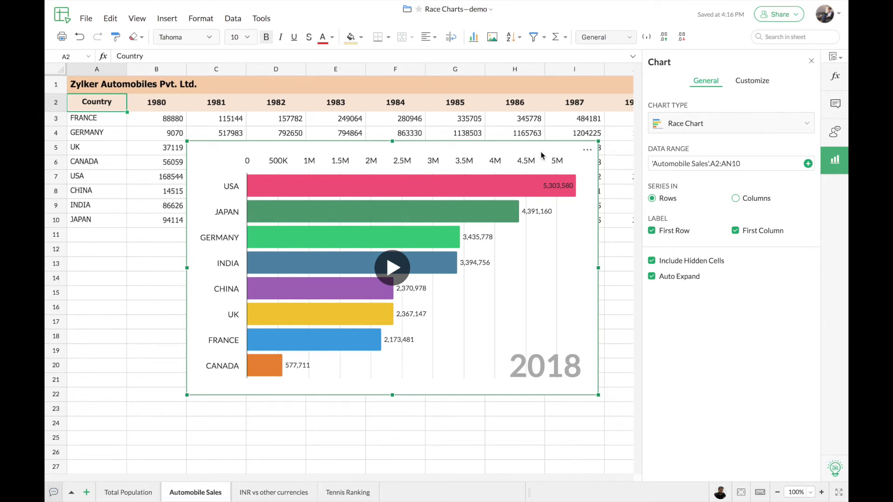
- Title the automobile sales chart "Top 5 Countries—Passenger Car Sales"
{"action": "left_click", "coordinate": [752, 84]}
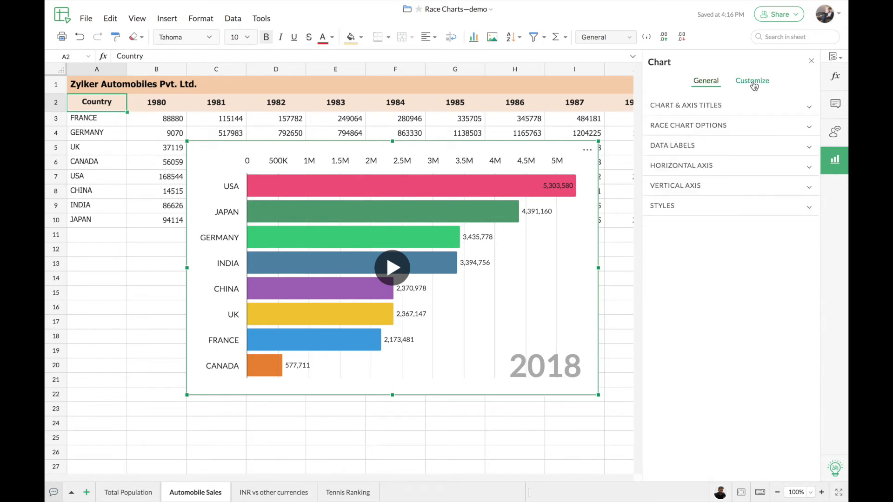
{"action": "left_click", "coordinate": [705, 108]}
{"action": "left_click", "coordinate": [688, 145]}
{"action": "type", "text": "Top 5 Countries—Passenger Car Sales"}
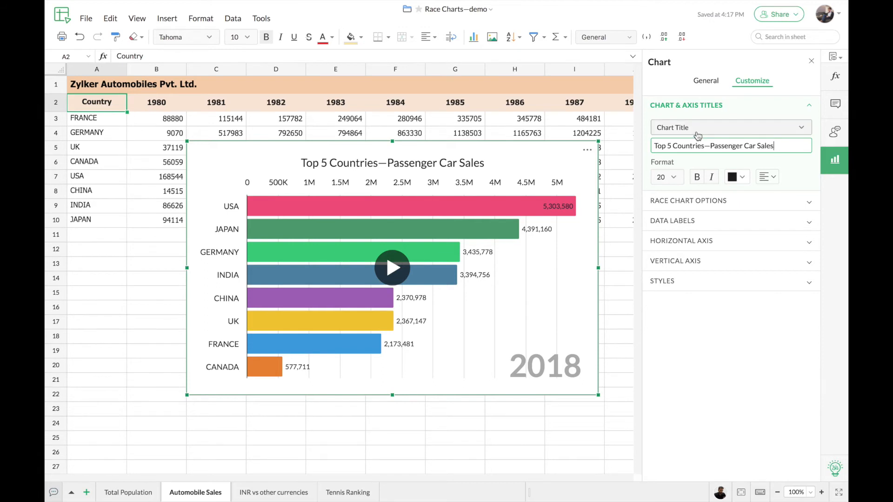
- Add the subtitle "1980-2018" to the automobile sales chart
{"action": "left_click", "coordinate": [697, 128]}
{"action": "left_click", "coordinate": [698, 158]}
{"action": "type", "text": "1980-2018"}
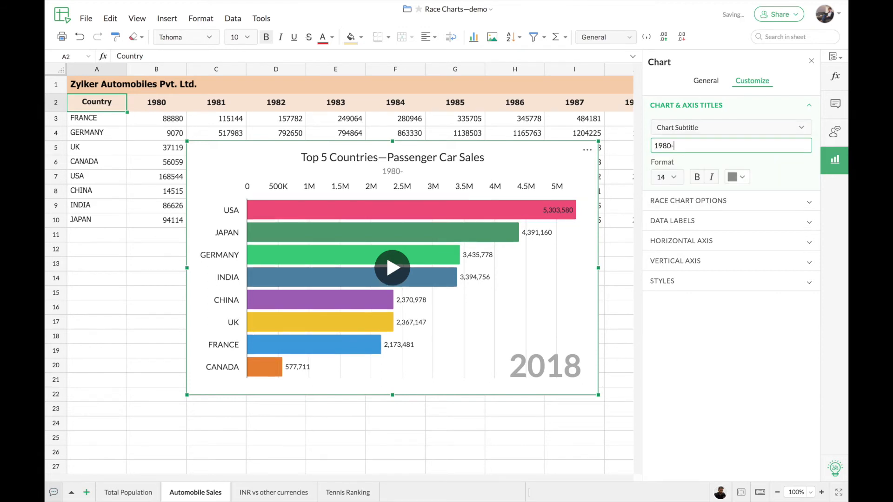
- Left-align the title of the passenger car sales chart
{"action": "left_click", "coordinate": [716, 128]}
{"action": "left_click", "coordinate": [715, 146]}
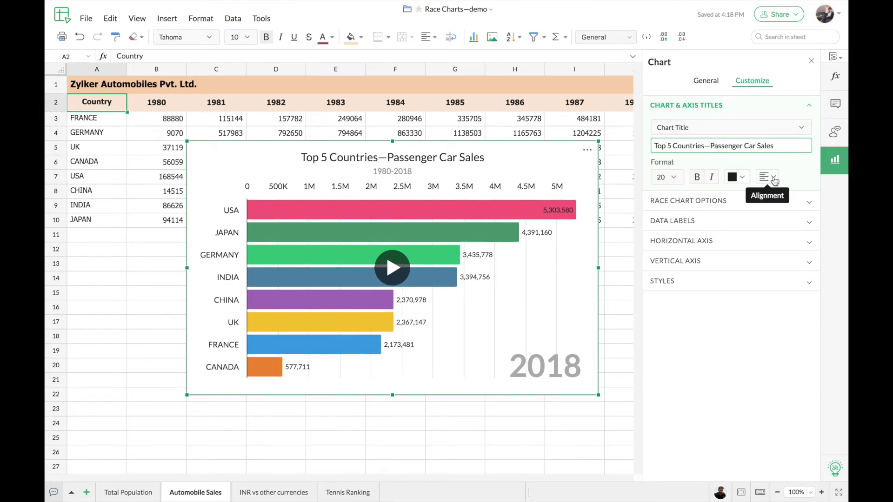
{"action": "left_click", "coordinate": [772, 177]}
{"action": "left_click", "coordinate": [768, 194]}
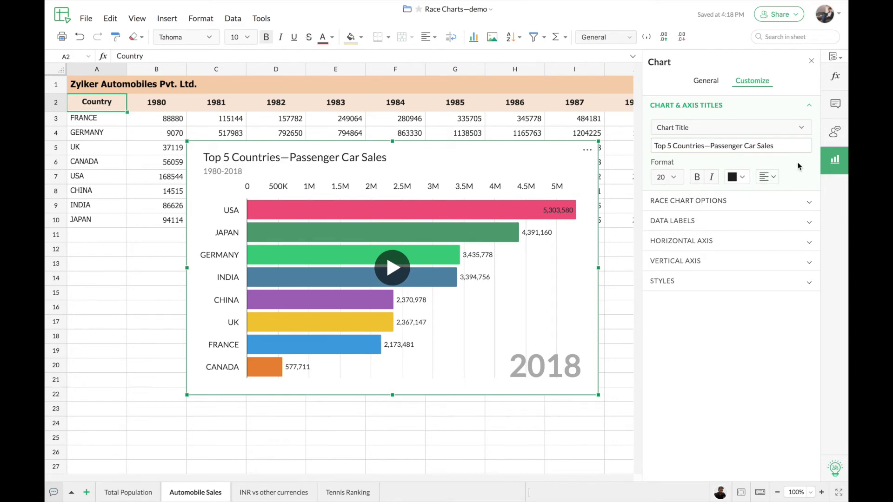
- Limit the passenger car sales race chart to the top 5 entries
{"action": "left_click", "coordinate": [744, 201]}
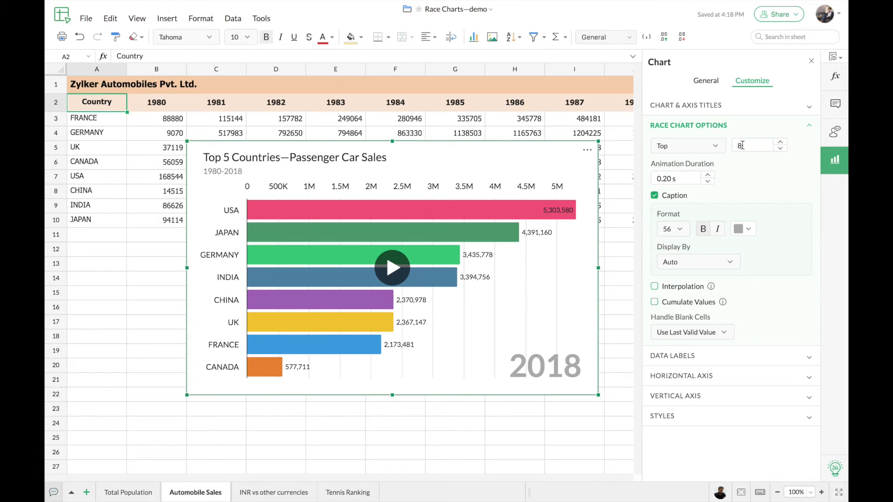
{"action": "left_click", "coordinate": [742, 146]}
{"action": "key", "text": "BackSpace"}
{"action": "type", "text": "5"}
{"action": "left_click", "coordinate": [755, 166]}
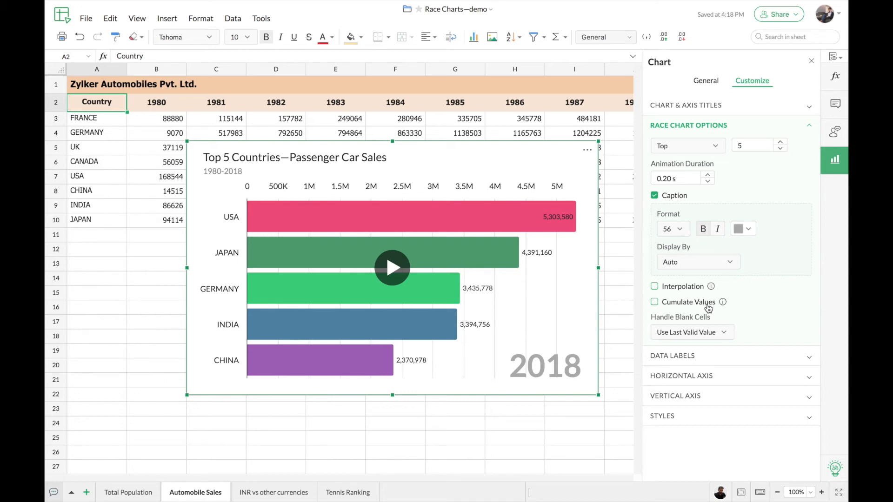
- Enable Cumulate Values for the car sales race chart, close its settings and play the animation
{"action": "left_click", "coordinate": [655, 303]}
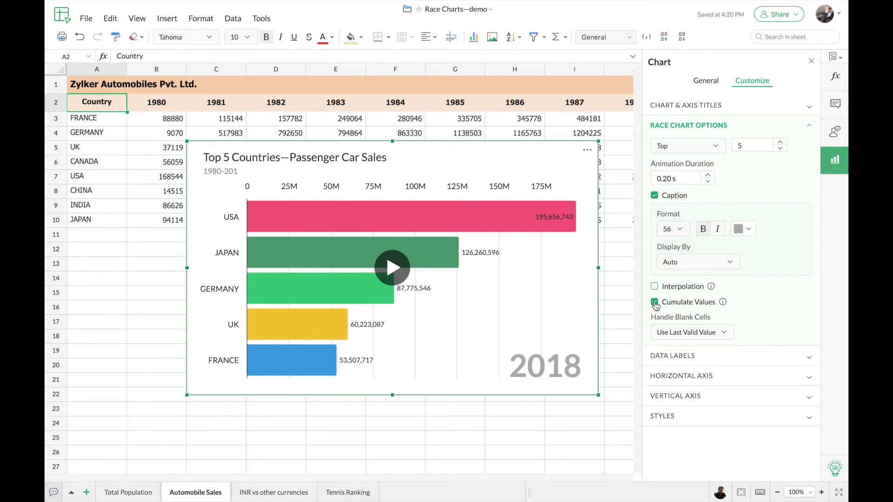
{"action": "left_click", "coordinate": [811, 63]}
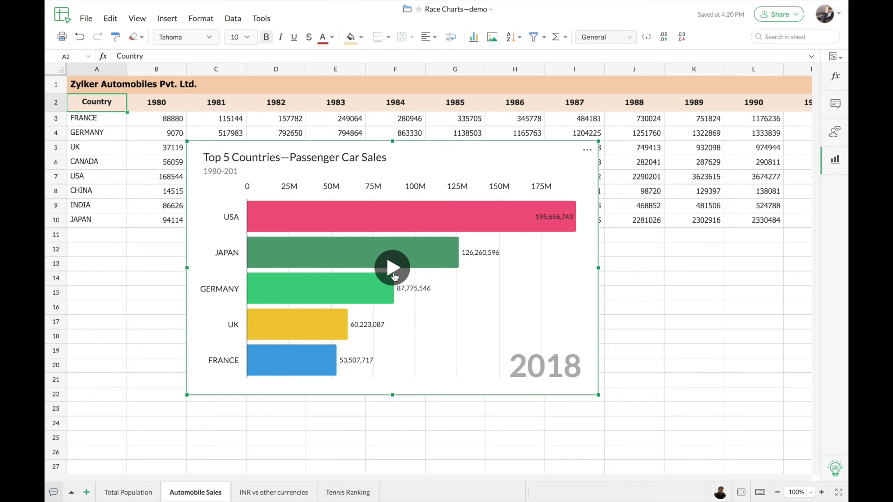
{"action": "left_click", "coordinate": [393, 276]}
{"action": "left_click", "coordinate": [641, 220]}
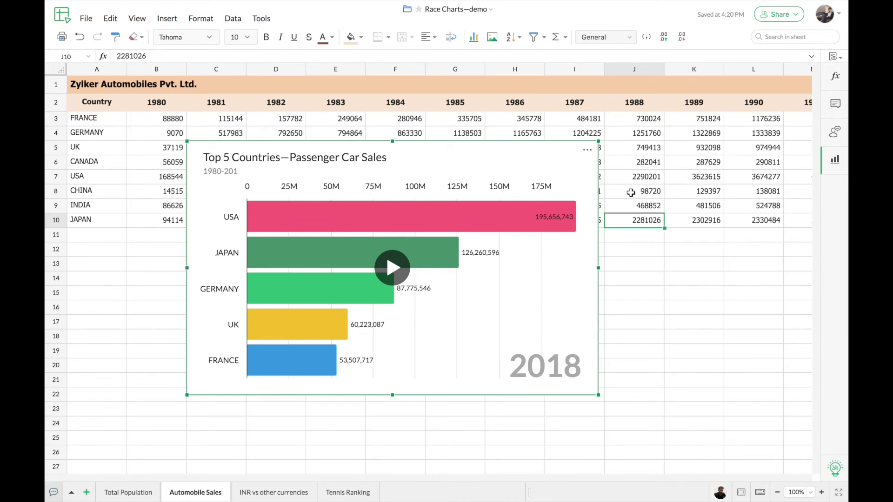
{"action": "left_click", "coordinate": [620, 205]}
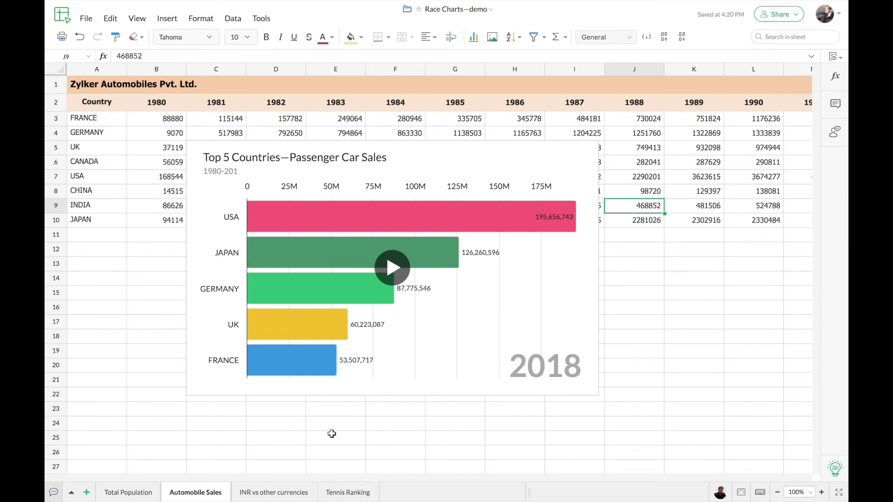
- Play the existing race charts on the INR vs other currencies and Tennis Ranking sheets
{"action": "left_click", "coordinate": [273, 494]}
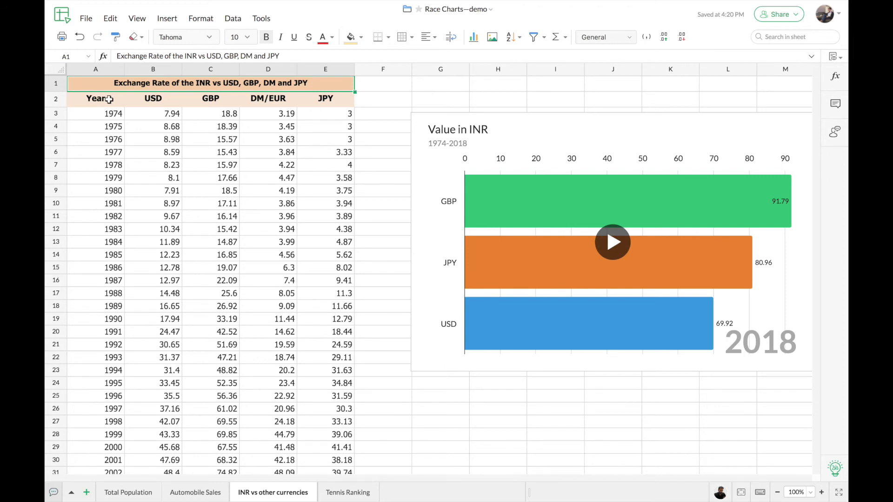
{"action": "left_click", "coordinate": [89, 114]}
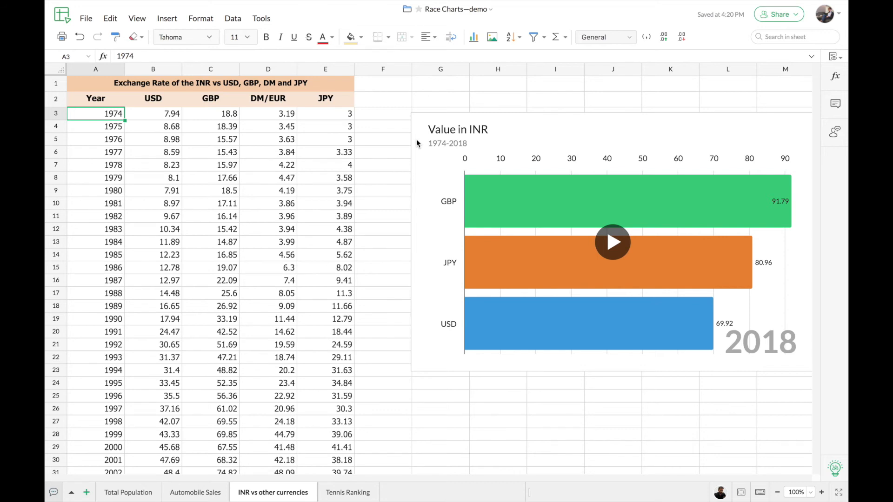
{"action": "scroll", "coordinate": [416, 139], "scroll_direction": "right", "scroll_amount": 2}
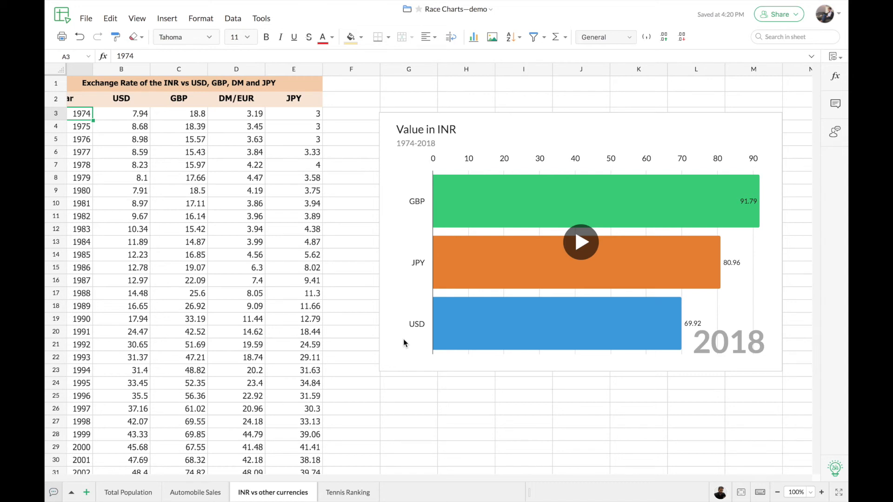
{"action": "left_click", "coordinate": [581, 242]}
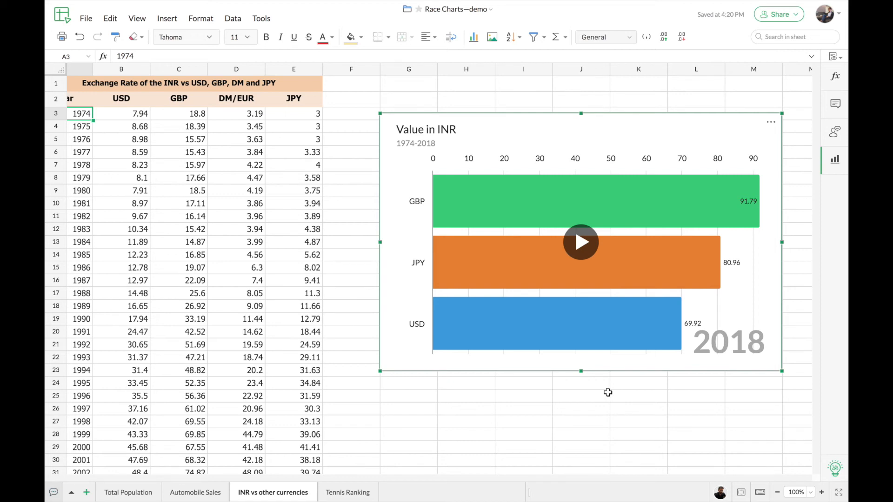
{"action": "left_click", "coordinate": [346, 493]}
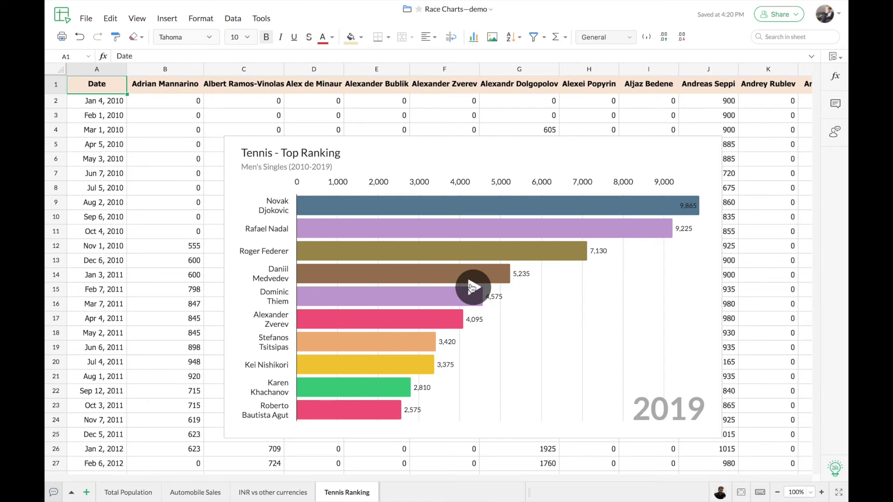
{"action": "left_click", "coordinate": [471, 287]}
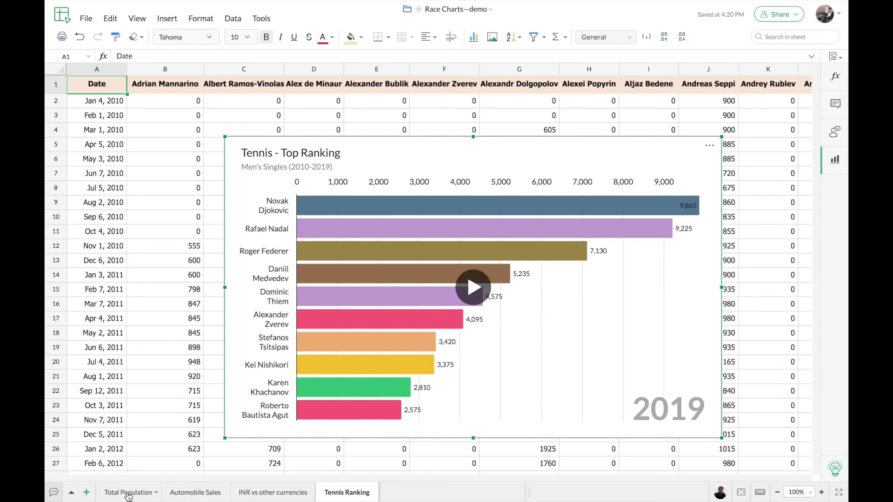
- On the Total Population sheet, play, pause and stop the race chart using its own options
{"action": "left_click", "coordinate": [128, 495]}
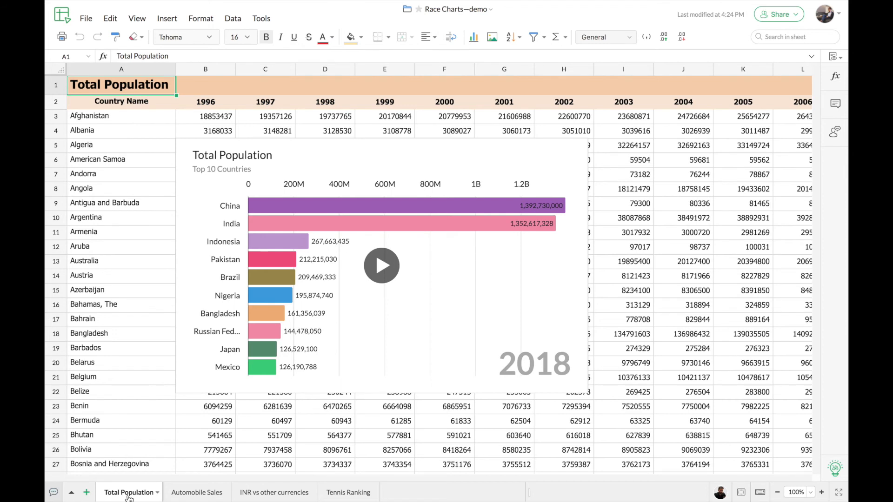
{"action": "left_click", "coordinate": [382, 165]}
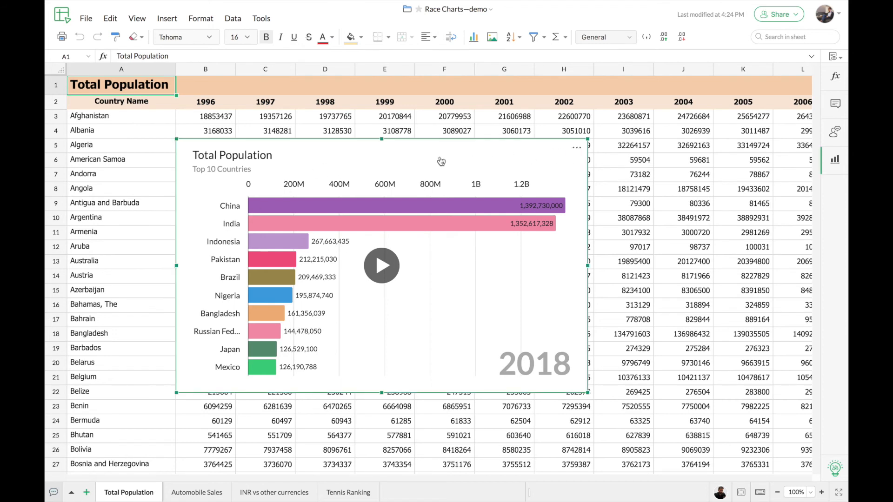
{"action": "left_click", "coordinate": [576, 150]}
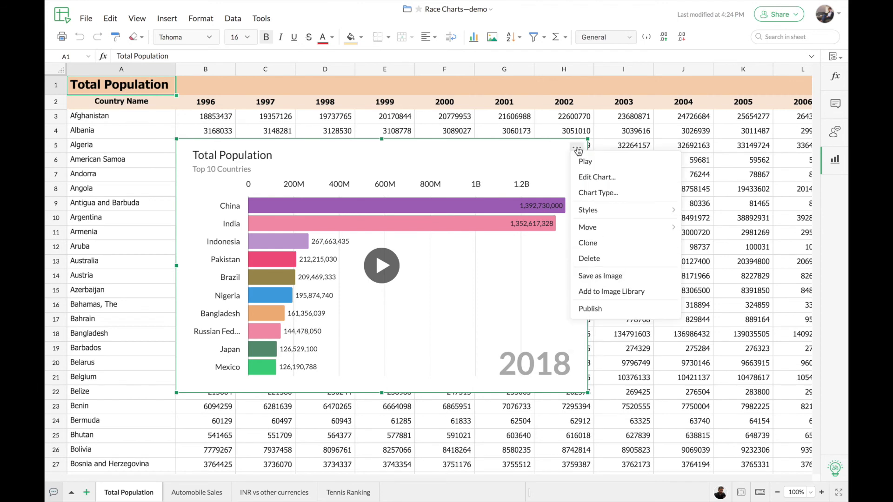
{"action": "left_click", "coordinate": [601, 163]}
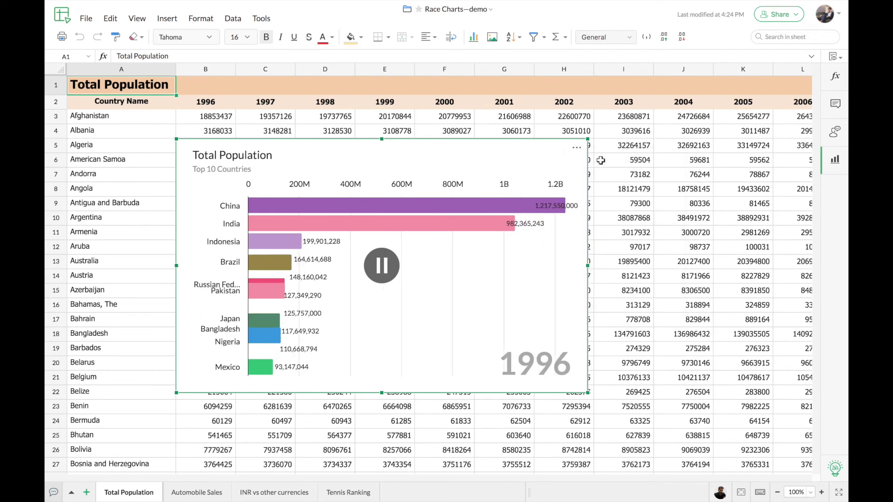
{"action": "left_click", "coordinate": [576, 147]}
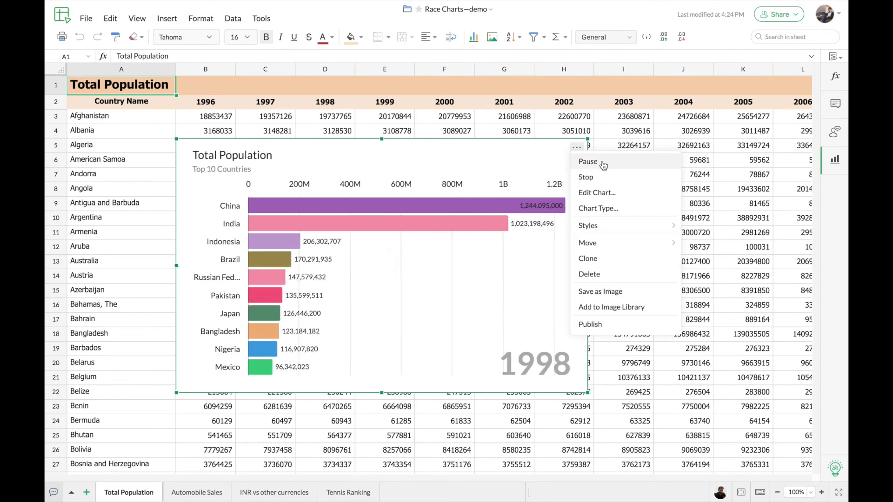
{"action": "left_click", "coordinate": [587, 162]}
{"action": "left_click", "coordinate": [578, 149]}
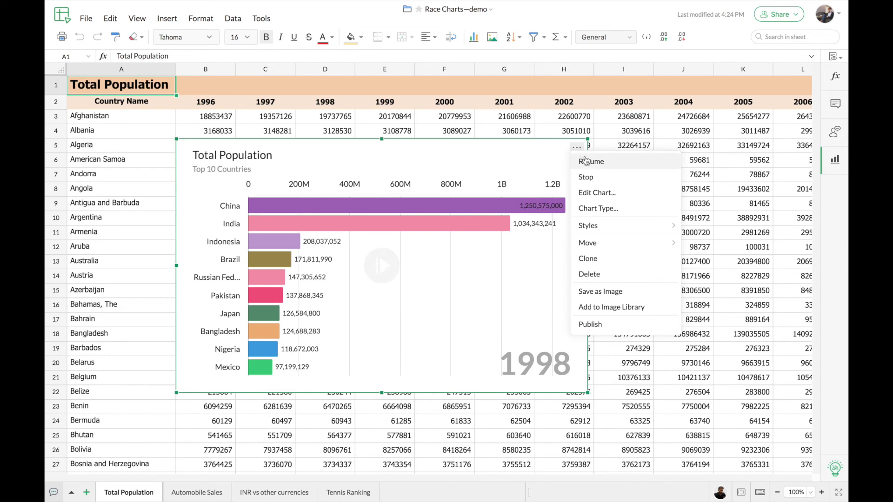
{"action": "left_click", "coordinate": [599, 182]}
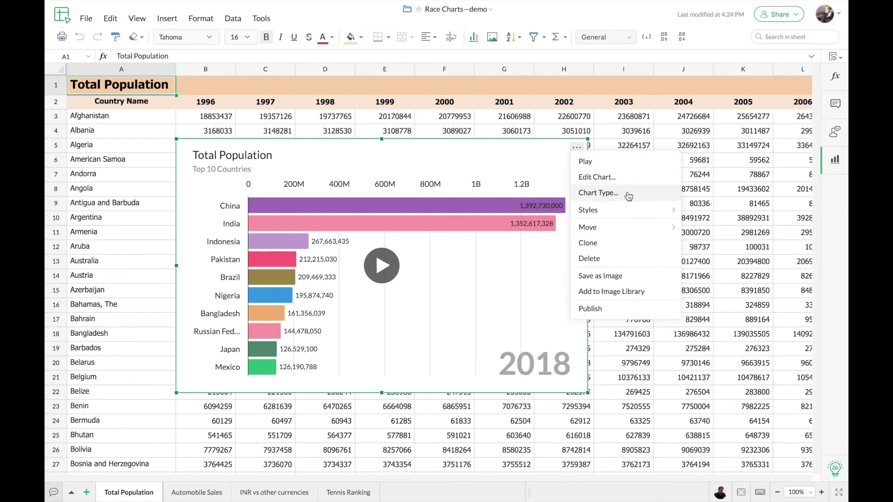
- Publish the Total Population race chart and copy its interactive HTML embed code
{"action": "mouse_move", "coordinate": [628, 214]}
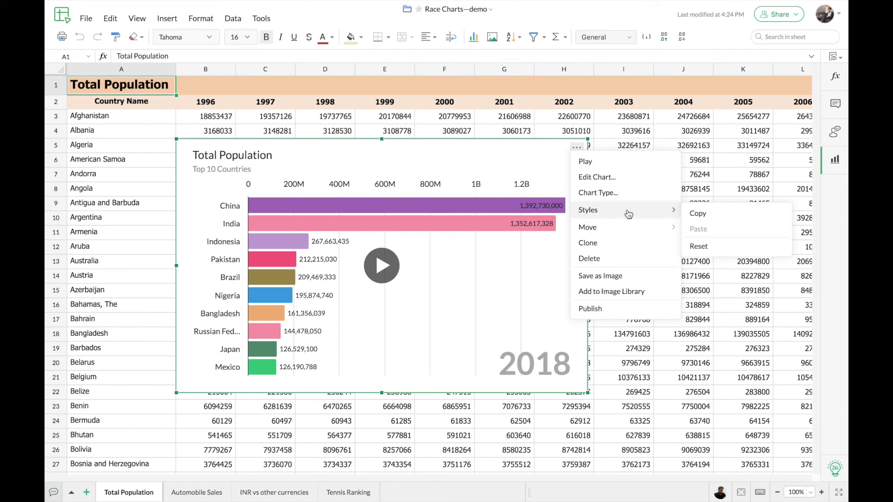
{"action": "mouse_move", "coordinate": [629, 229]}
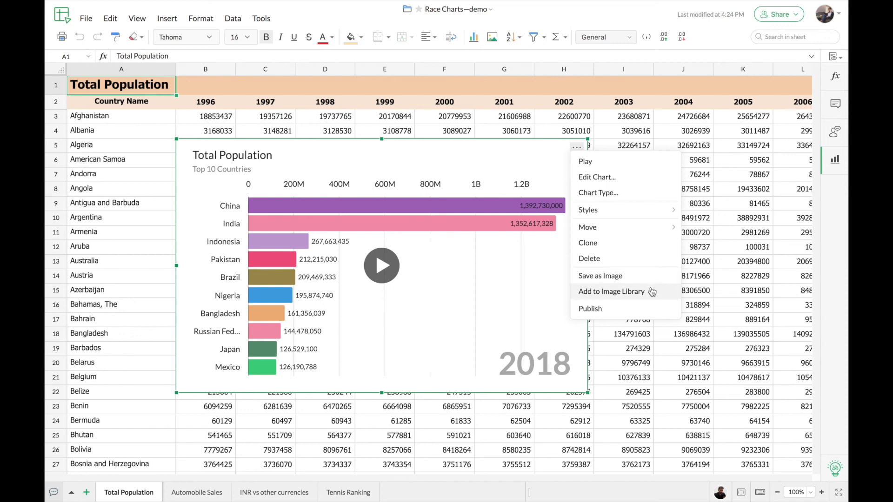
{"action": "left_click", "coordinate": [619, 312]}
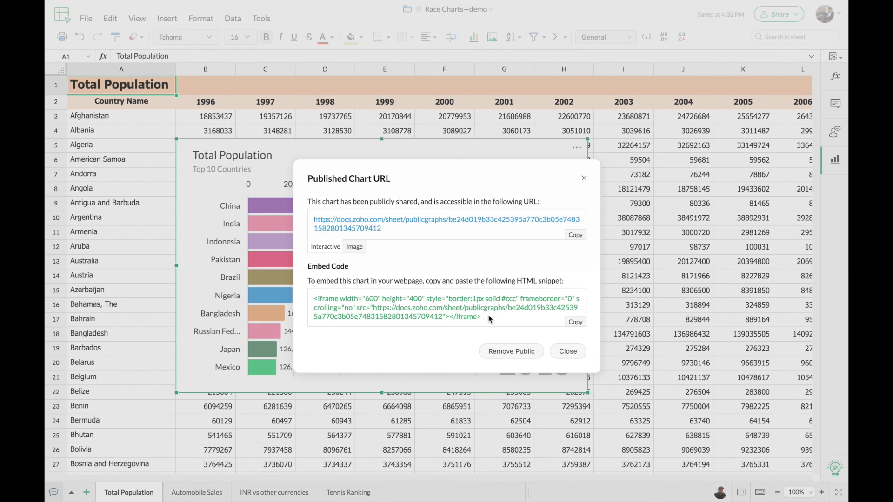
{"action": "left_click", "coordinate": [575, 323]}
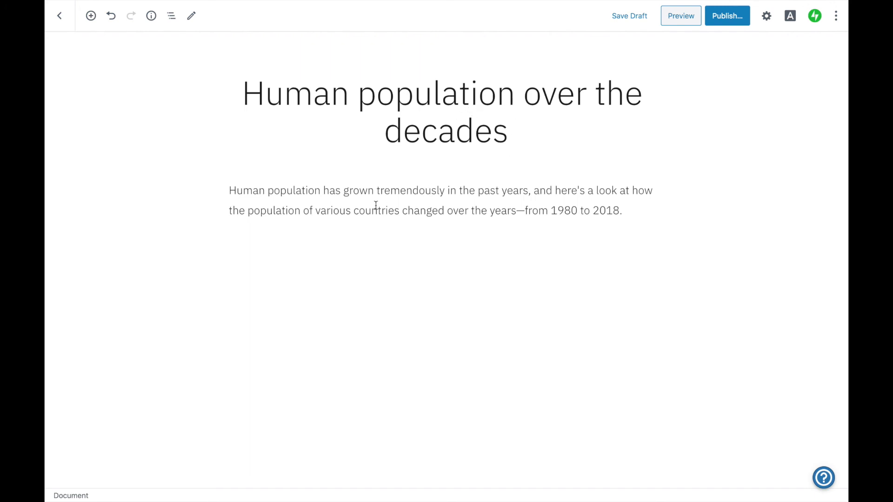
- In the WordPress post "Human population over the decades", add a Custom HTML block below the paragraph and paste the chart's embed code
{"action": "left_click", "coordinate": [235, 247]}
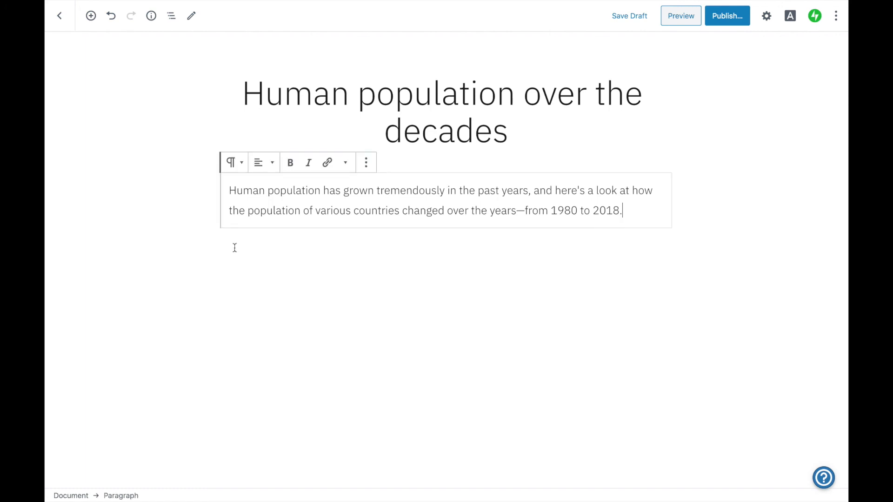
{"action": "left_click", "coordinate": [90, 17]}
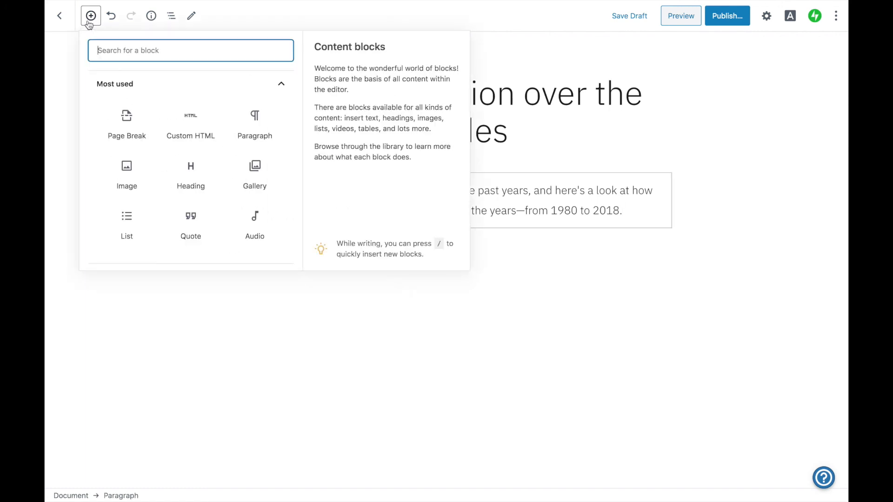
{"action": "left_click", "coordinate": [186, 123]}
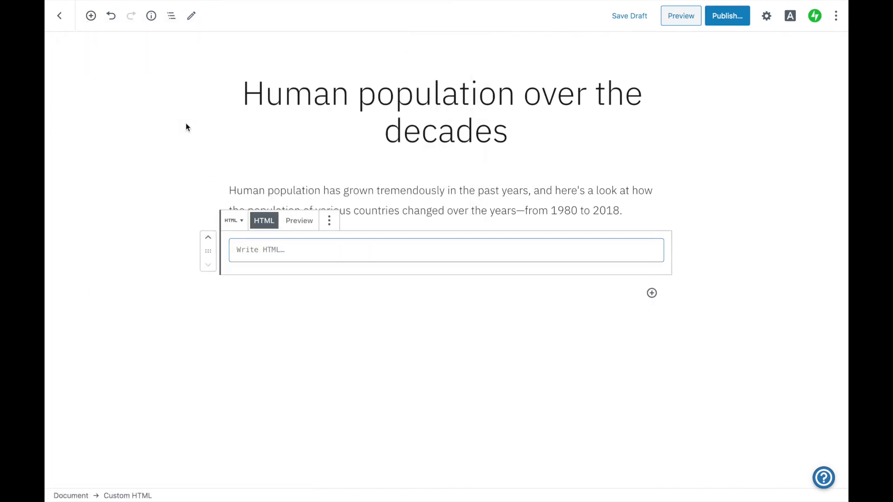
{"action": "key", "text": "ctrl+v"}
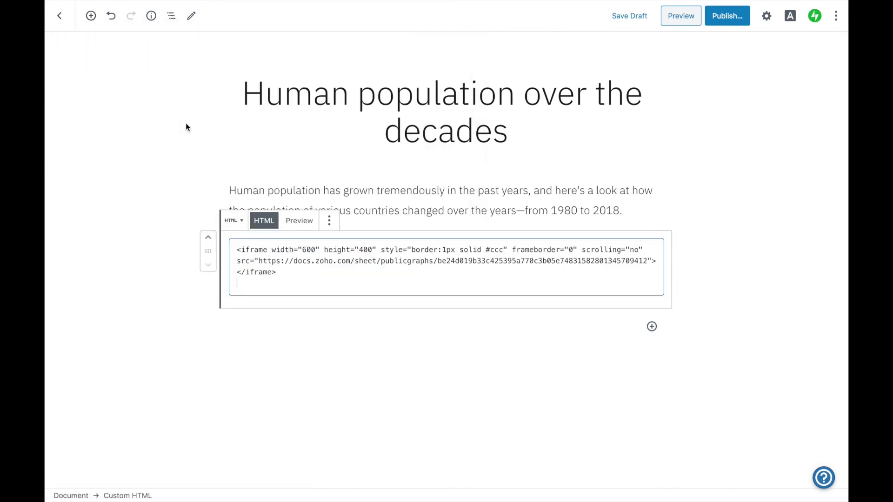
- Preview the Custom HTML block and play the embedded Total Population race chart
{"action": "left_click", "coordinate": [299, 221]}
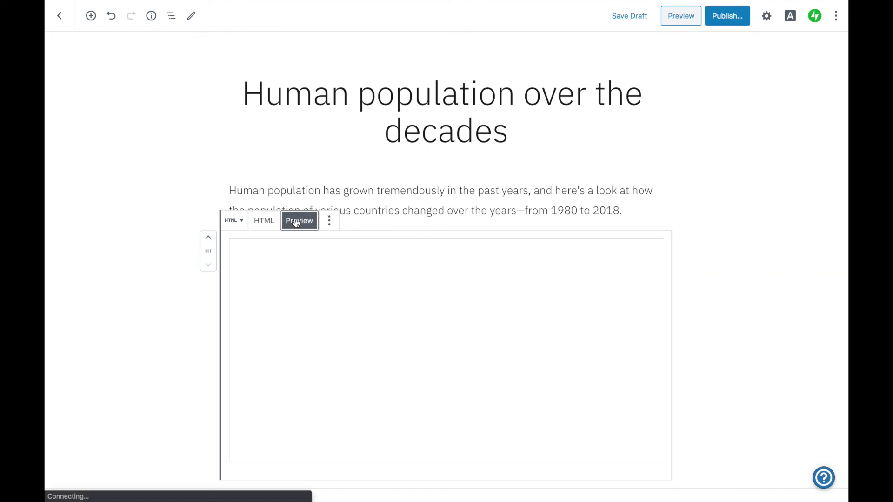
{"action": "left_click", "coordinate": [200, 212]}
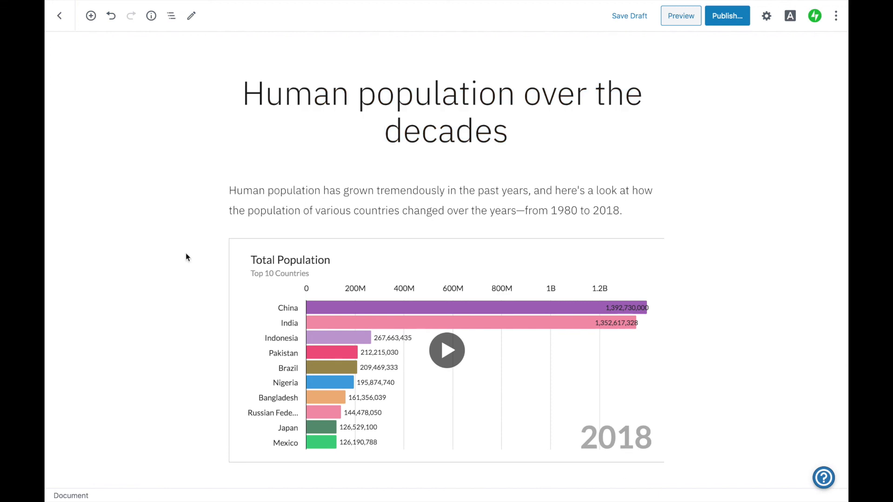
{"action": "left_click", "coordinate": [445, 350]}
{"action": "left_click", "coordinate": [445, 349]}
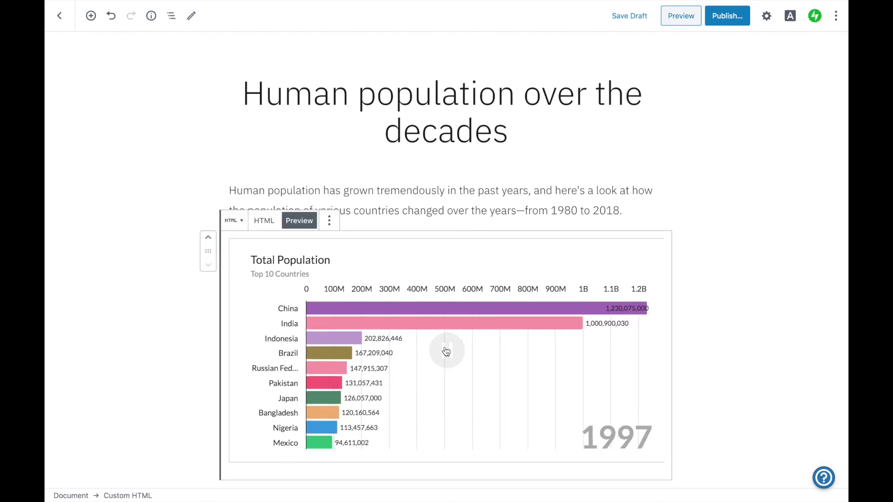